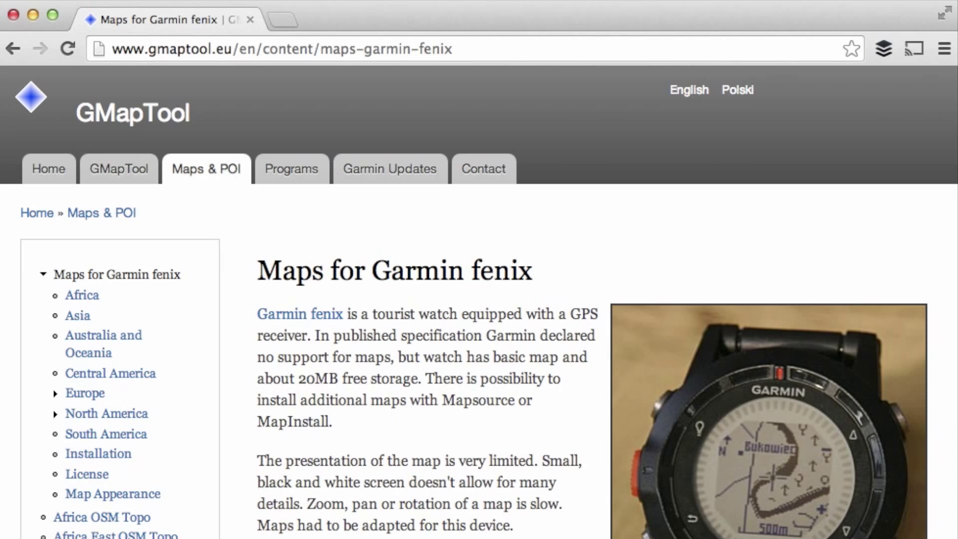
# - Go to GMapTool's North America > Canada maps and select OSMfenixCanada_v6.gmap from the Canada_v6 download
pyautogui.scroll(-3, 132, 298)
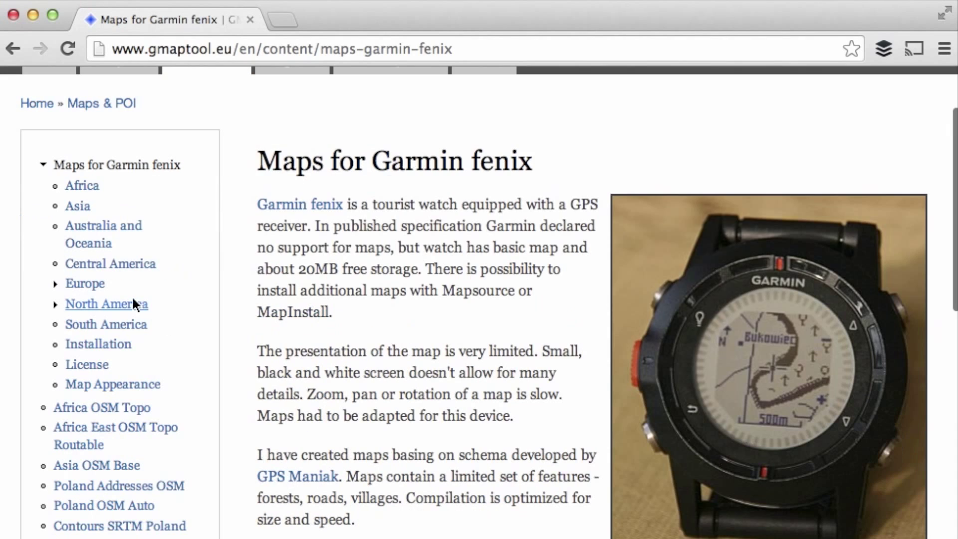
pyautogui.click(131, 298)
pyautogui.click(116, 434)
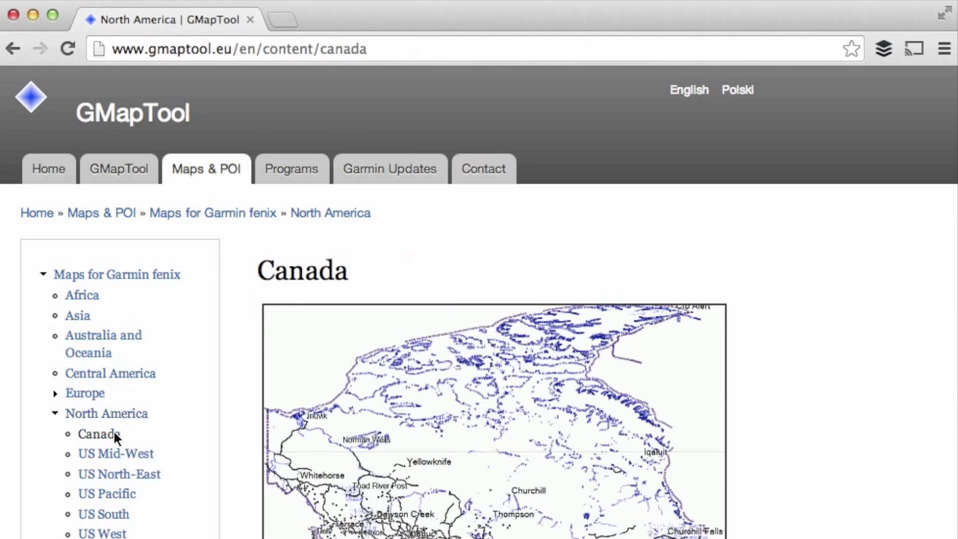
pyautogui.scroll(-3, 305, 424)
pyautogui.scroll(-1, 303, 425)
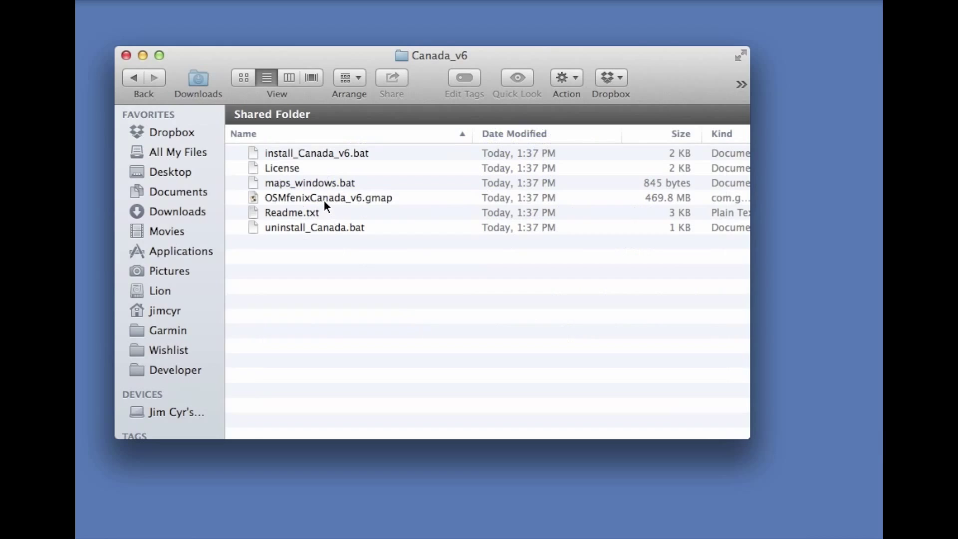
pyautogui.click(325, 199)
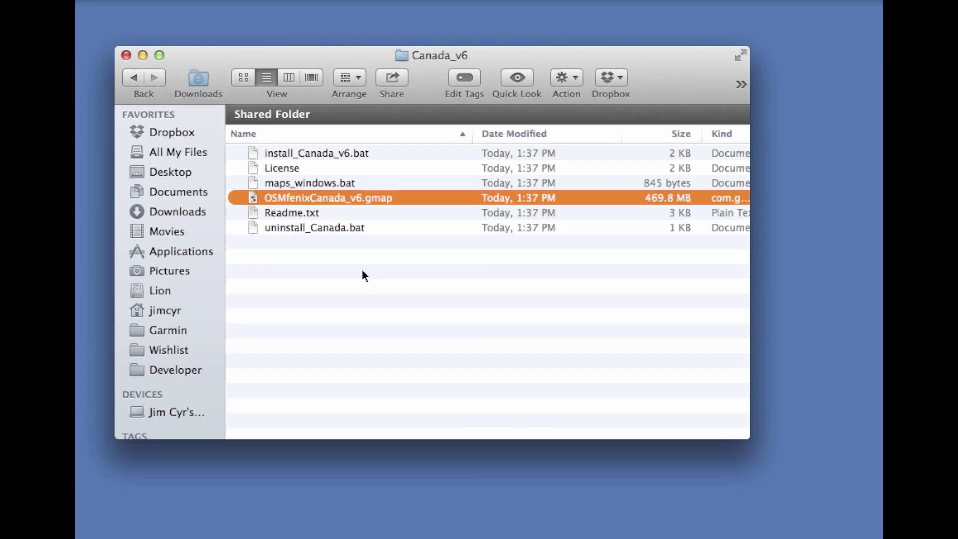
# - Install OSMfenixCanada_v6.gmap through MapManager and dismiss the success message
pyautogui.doubleClick(326, 198)
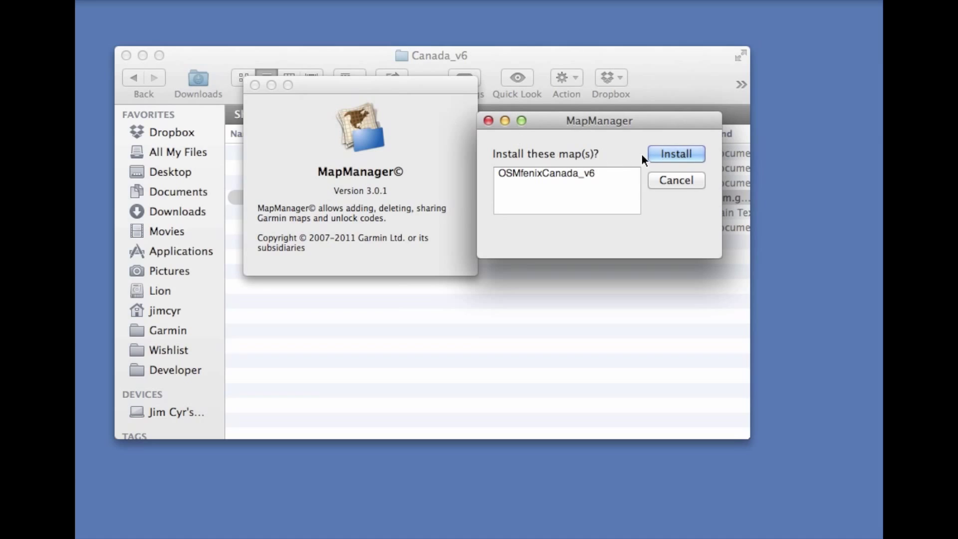
pyautogui.click(676, 154)
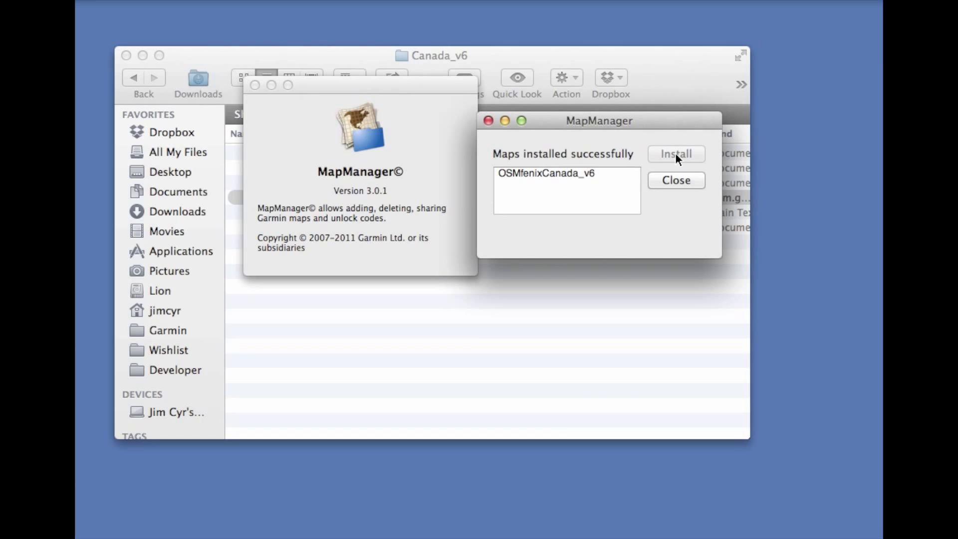
pyautogui.click(677, 181)
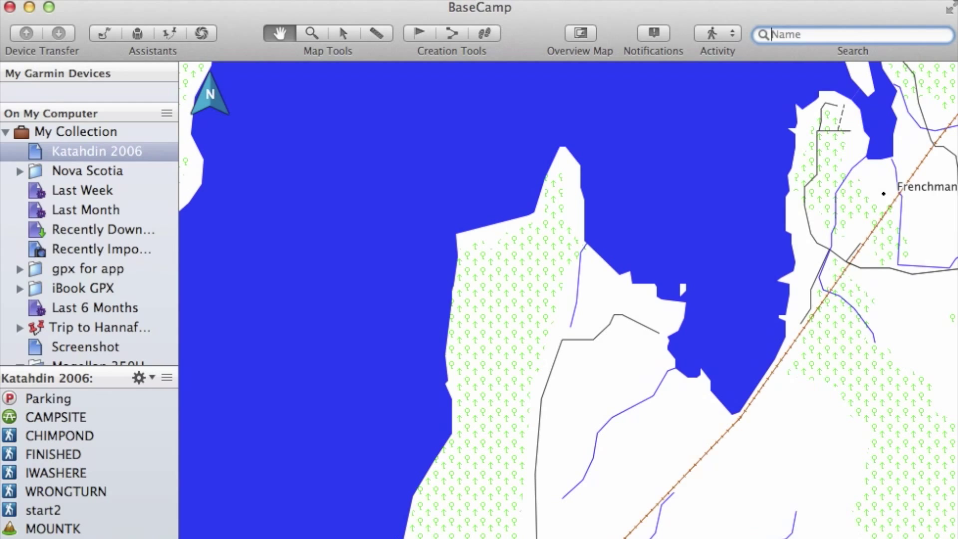
# - Show the OSM fenix Canada map in BaseCamp and zoom out twice around the lake
pyautogui.click(483, 1)
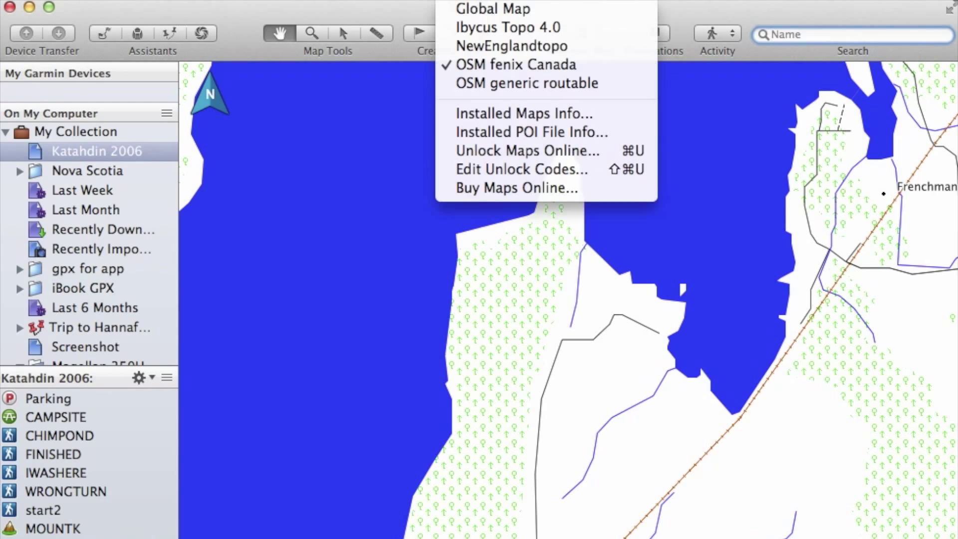
pyautogui.click(487, 67)
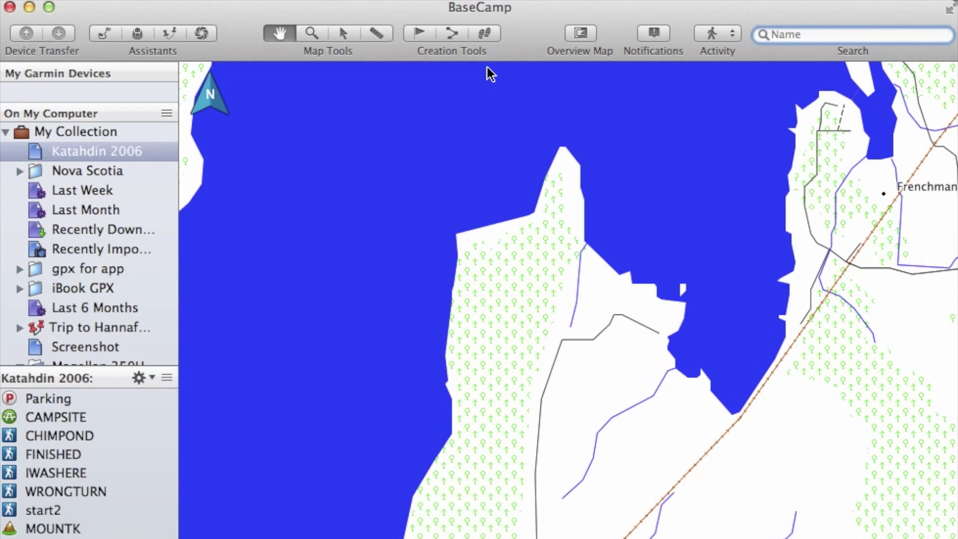
pyautogui.click(311, 34)
pyautogui.keyDown('alt'); pyautogui.click(537, 399); pyautogui.keyUp('alt')
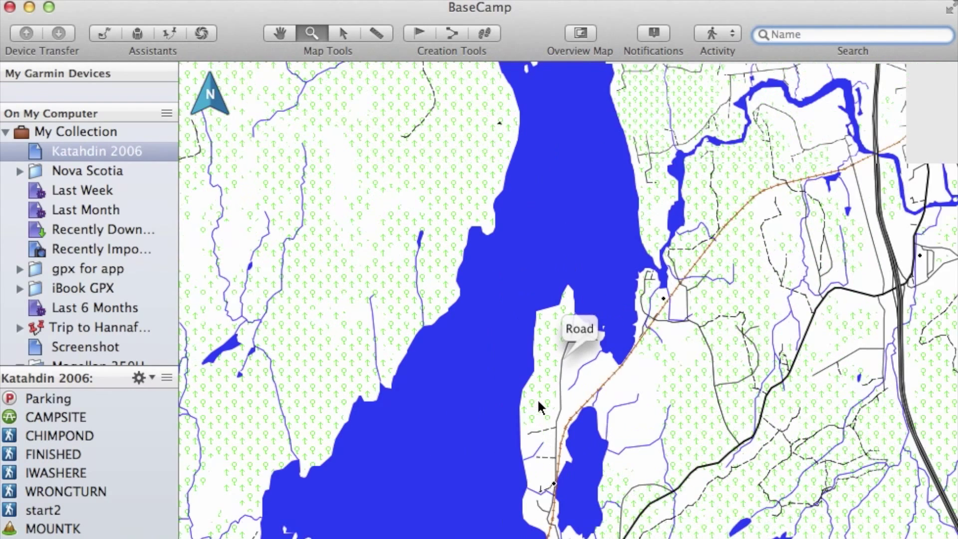
pyautogui.keyDown('alt'); pyautogui.click(538, 399); pyautogui.keyUp('alt')
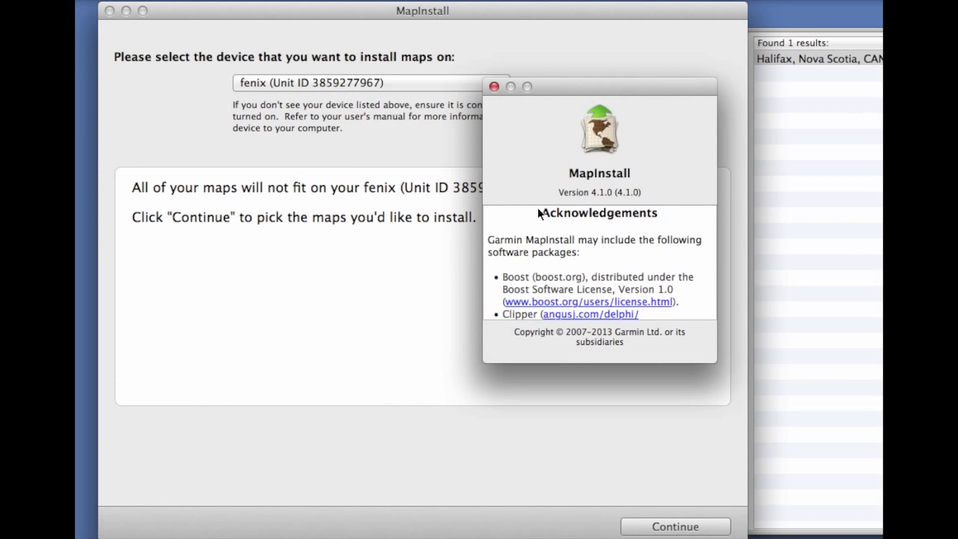
# - Close the About box, keep the fenix watch as target device, and continue to the map products list
pyautogui.moveTo(556, 85); pyautogui.dragTo(548, 204)
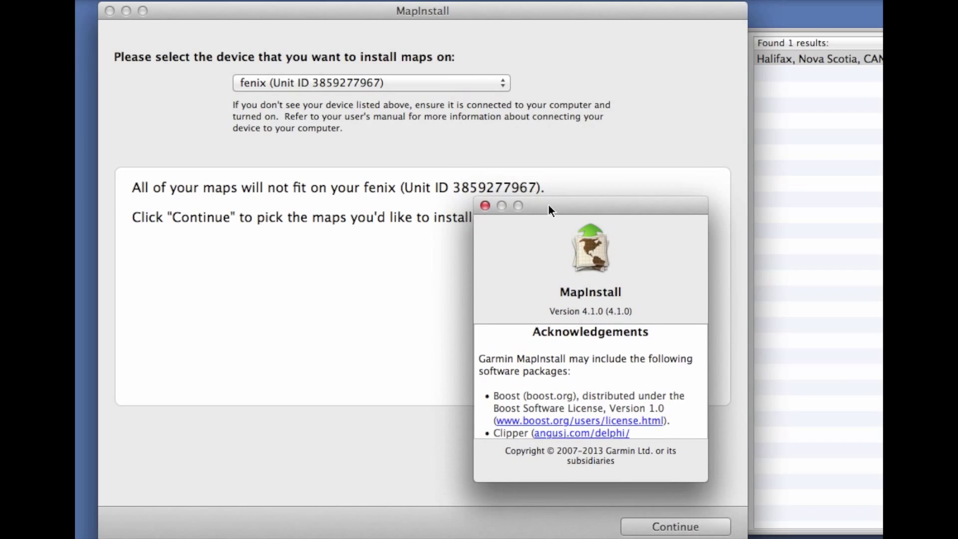
pyautogui.click(484, 205)
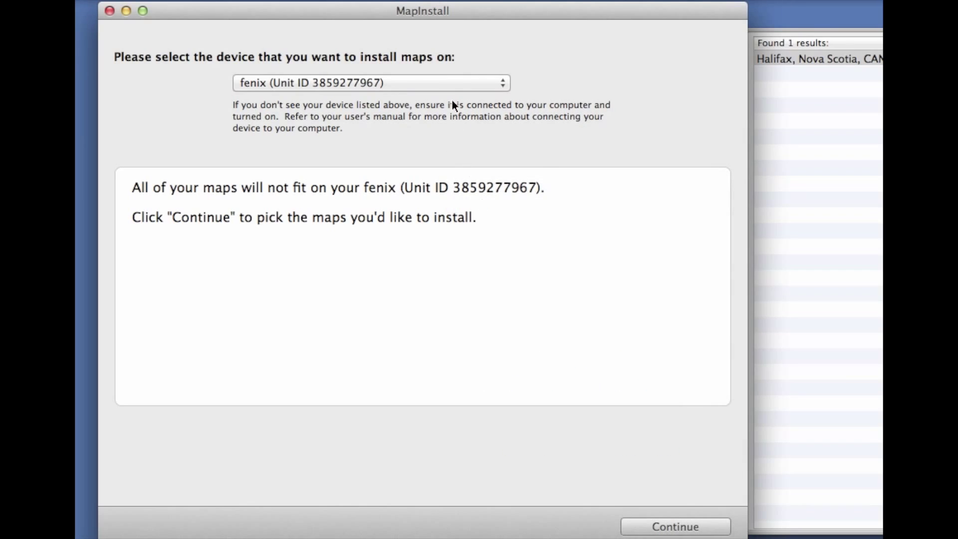
pyautogui.click(455, 86)
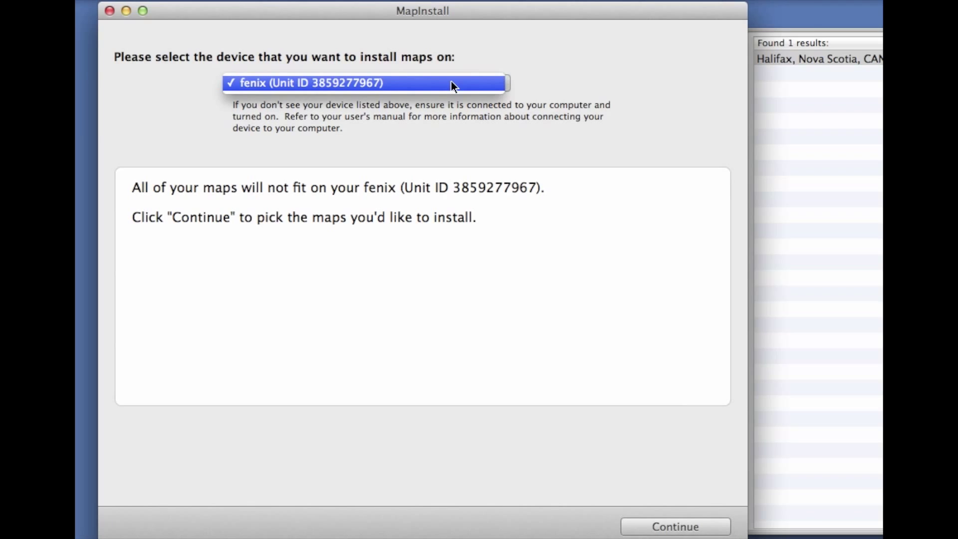
pyautogui.click(451, 85)
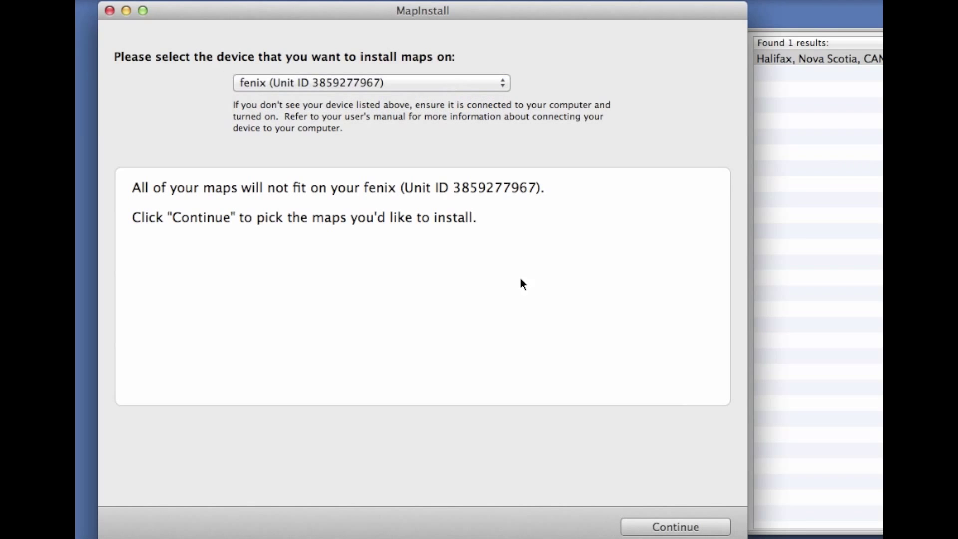
pyautogui.click(654, 527)
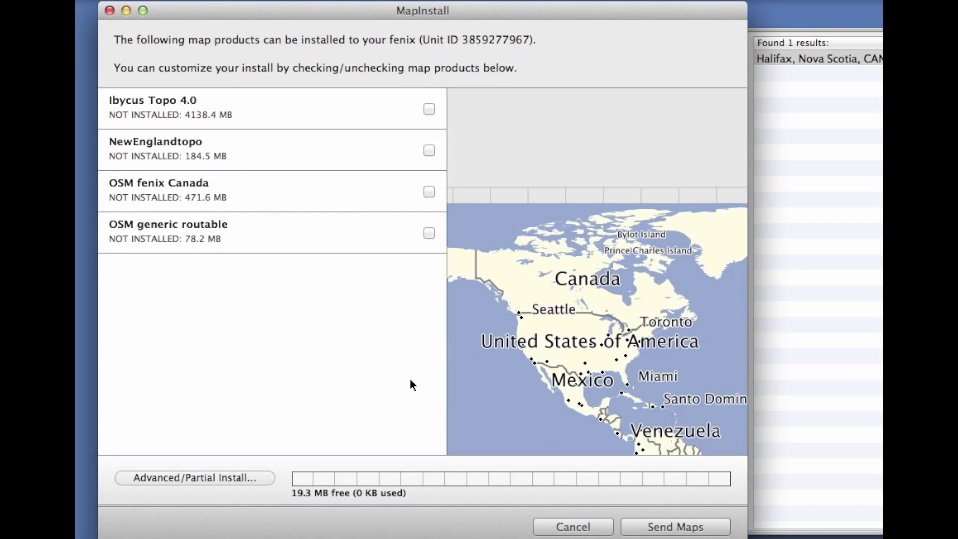
# - Switch to picking tiles from the OSM fenix Canada map set and jump to Halifax
pyautogui.click(222, 476)
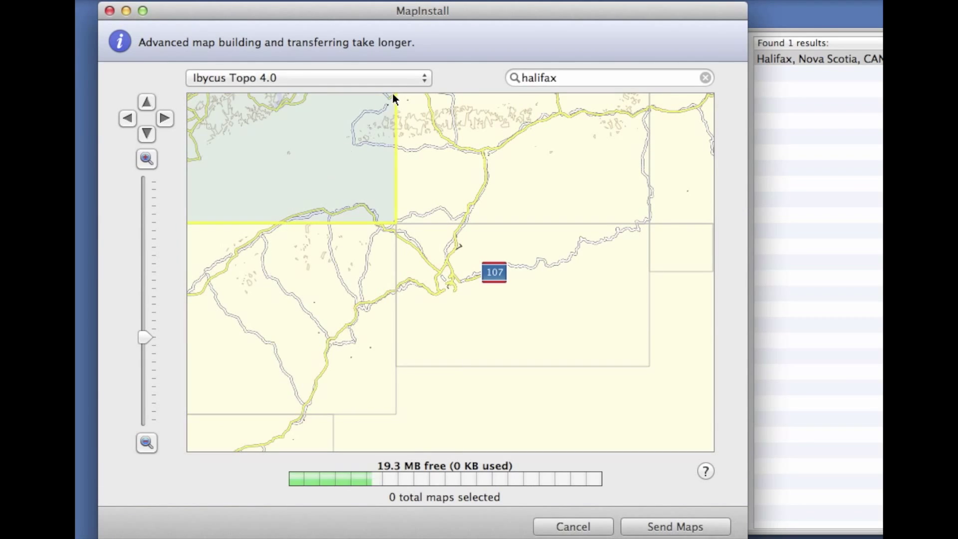
pyautogui.click(422, 77)
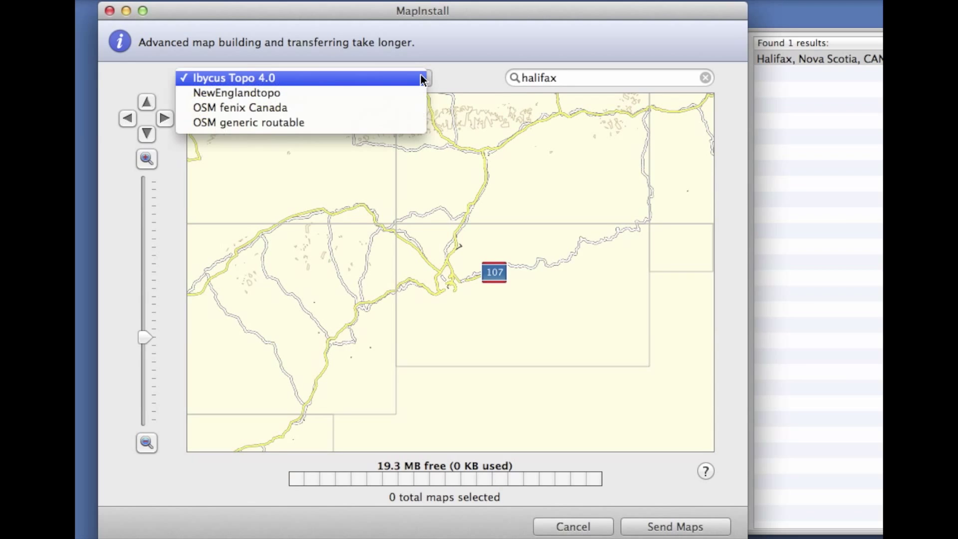
pyautogui.click(407, 107)
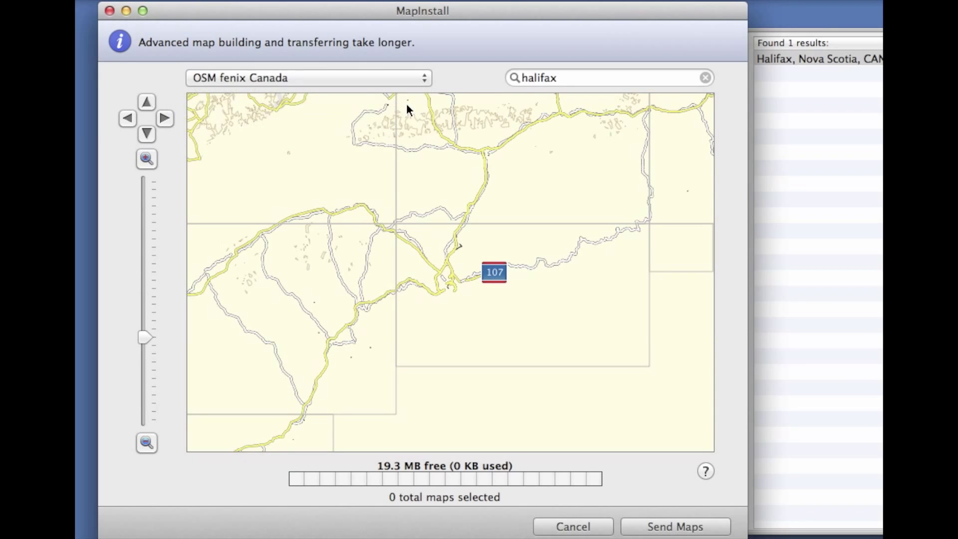
pyautogui.click(580, 80)
pyautogui.press('Return')
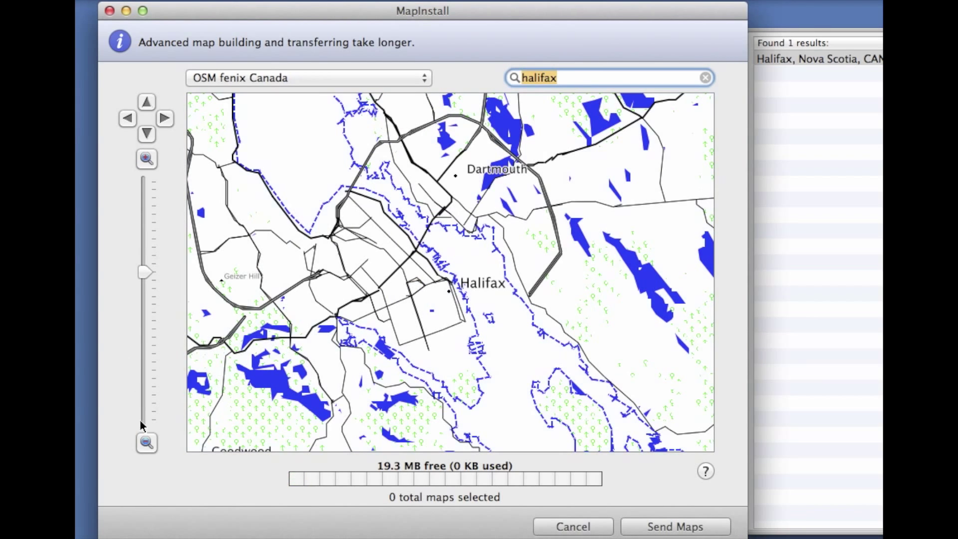
# - Select four tiles around Halifax (Hubbards, toward Windsor, Halifax/Sambro, Elmsdale) totalling 3.29 MB and send them
pyautogui.click(146, 443)
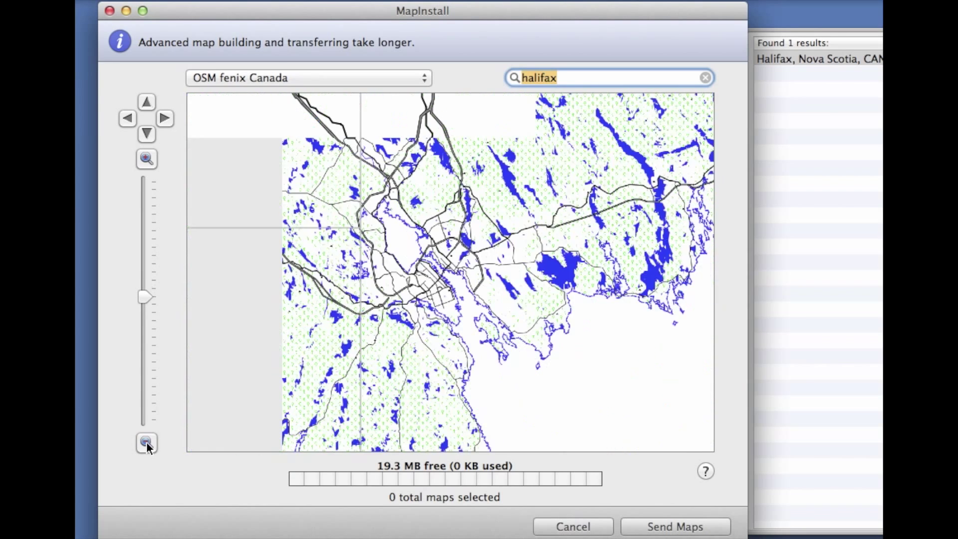
pyautogui.click(147, 444)
pyautogui.click(147, 443)
pyautogui.click(351, 302)
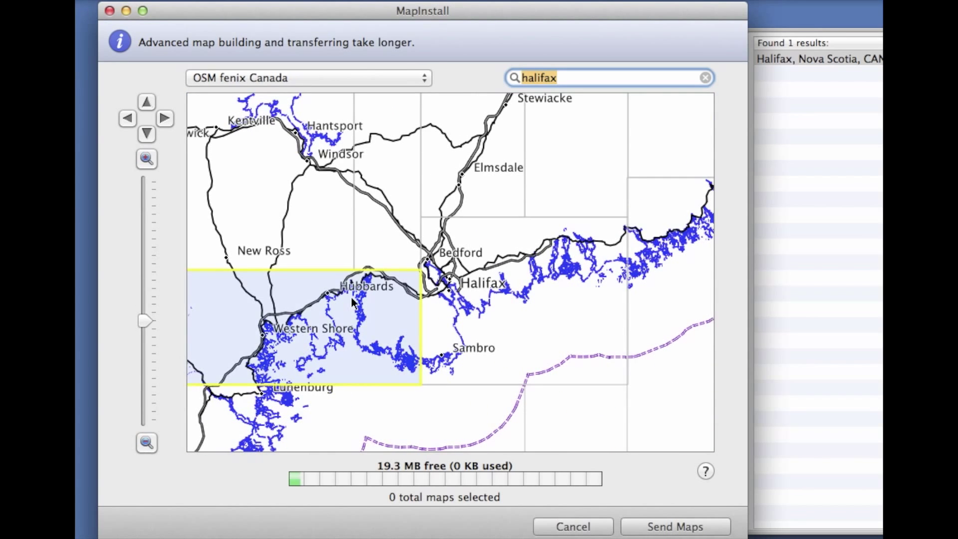
pyautogui.click(382, 238)
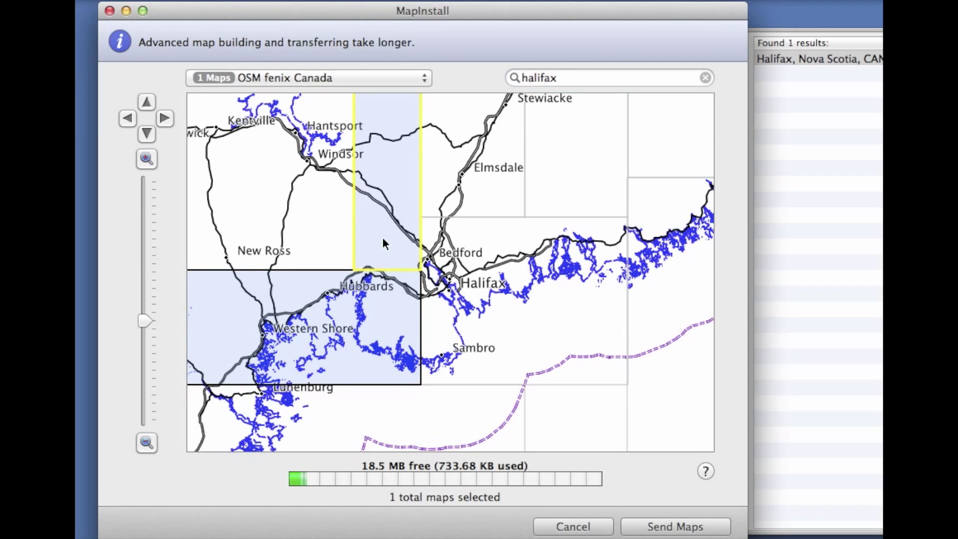
pyautogui.click(433, 243)
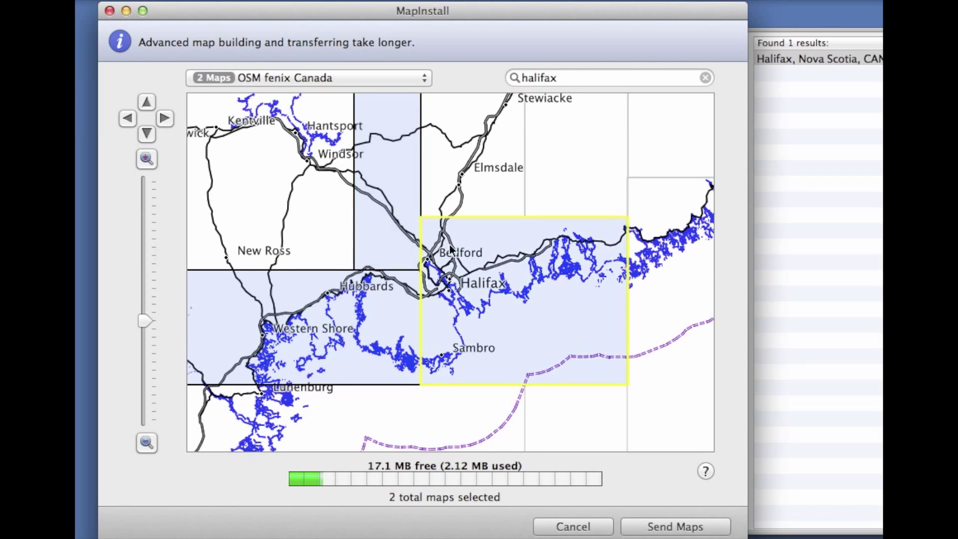
pyautogui.click(466, 172)
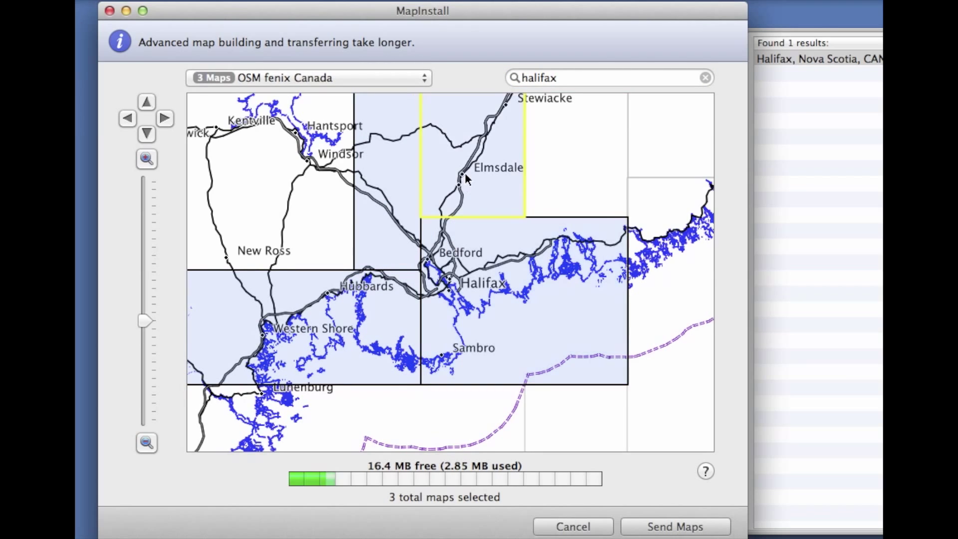
pyautogui.click(466, 173)
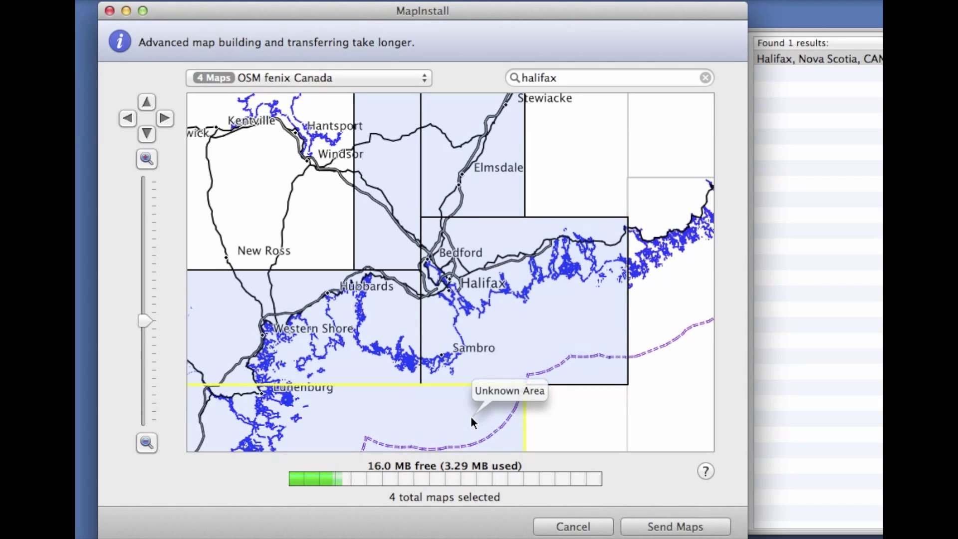
pyautogui.click(666, 527)
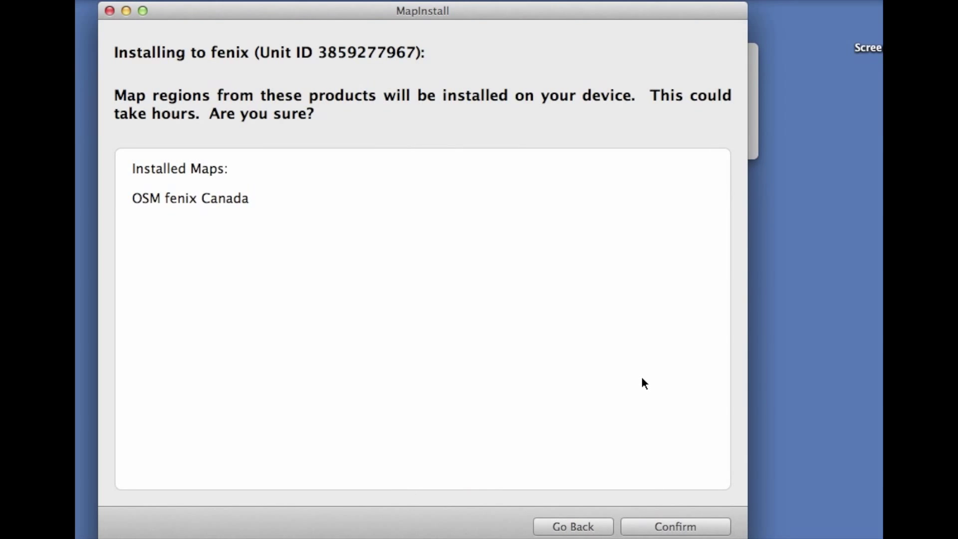
# - Confirm installing the four tiles on the fenix and close the installer once complete
pyautogui.click(673, 527)
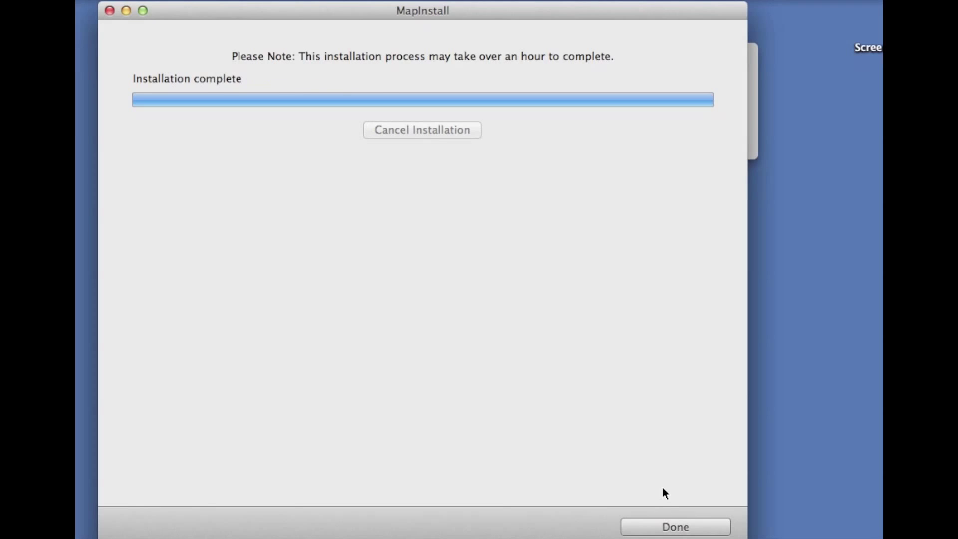
pyautogui.click(667, 526)
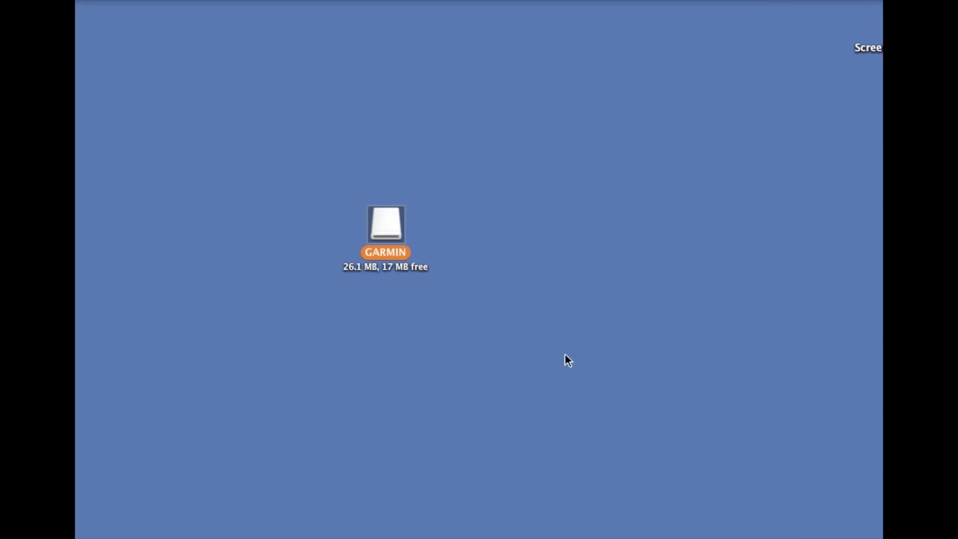
# - Rename OSM fenix Canada.img in the GARMIN drive's Garmin folder to gmapsupp.img and eject the drive
pyautogui.doubleClick(384, 230)
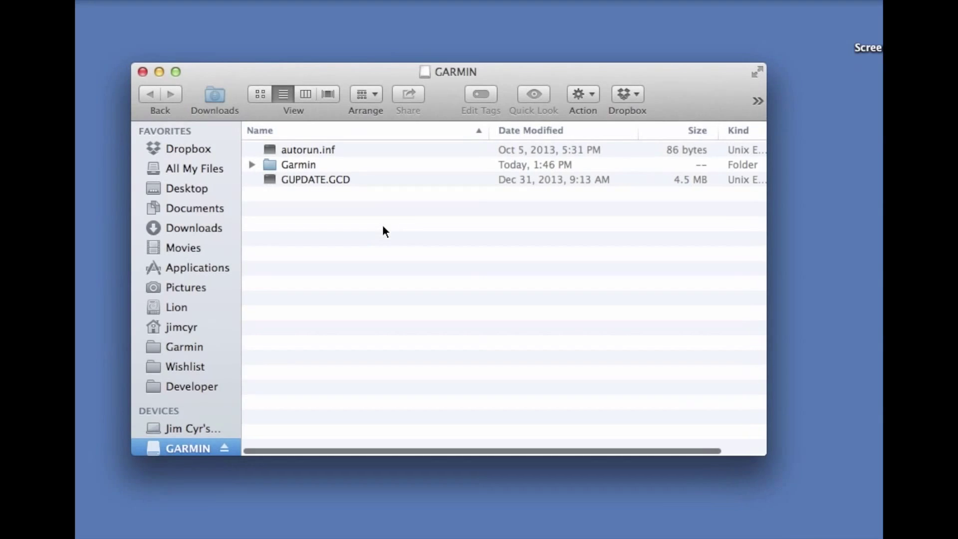
pyautogui.doubleClick(271, 164)
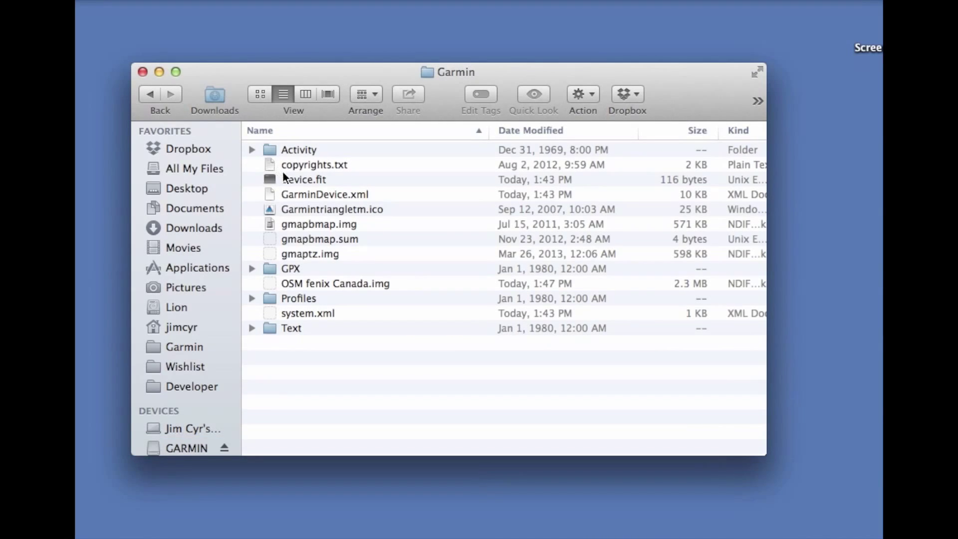
pyautogui.click(325, 283)
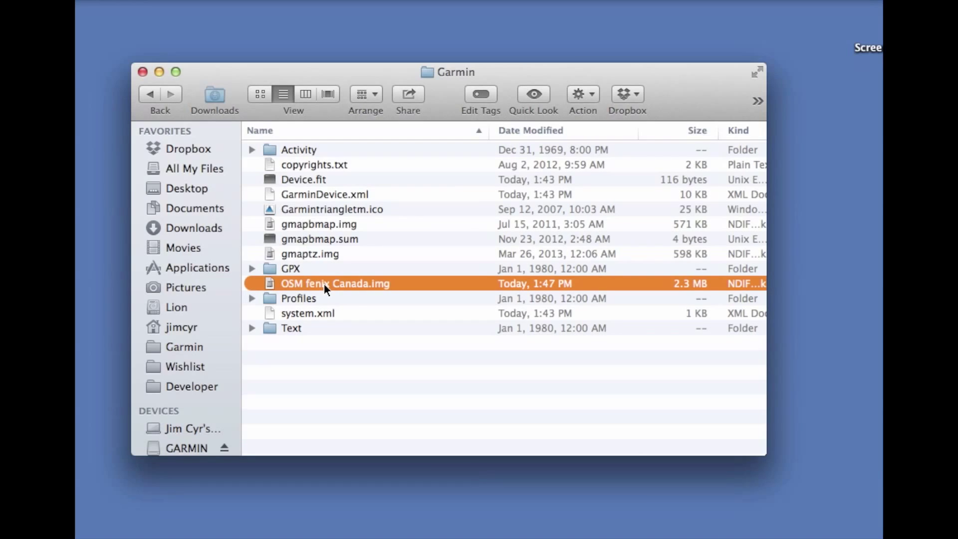
pyautogui.click(325, 283)
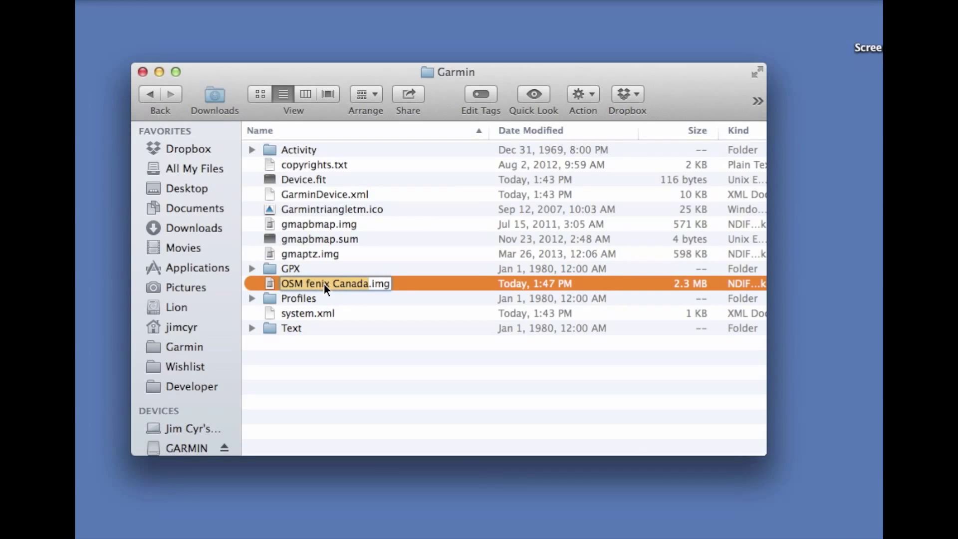
pyautogui.write('gm')
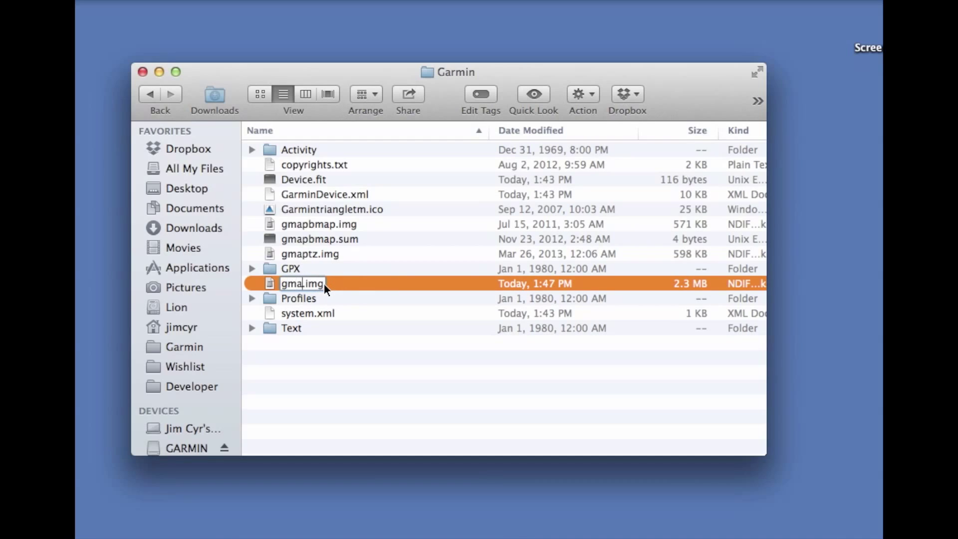
pyautogui.write('apsupp')
pyautogui.press('Return')
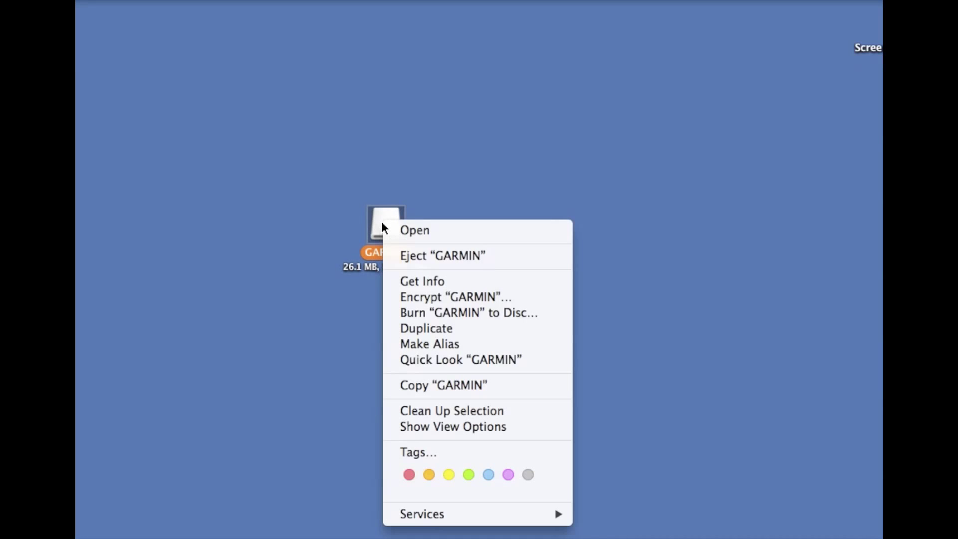
pyautogui.click(404, 255)
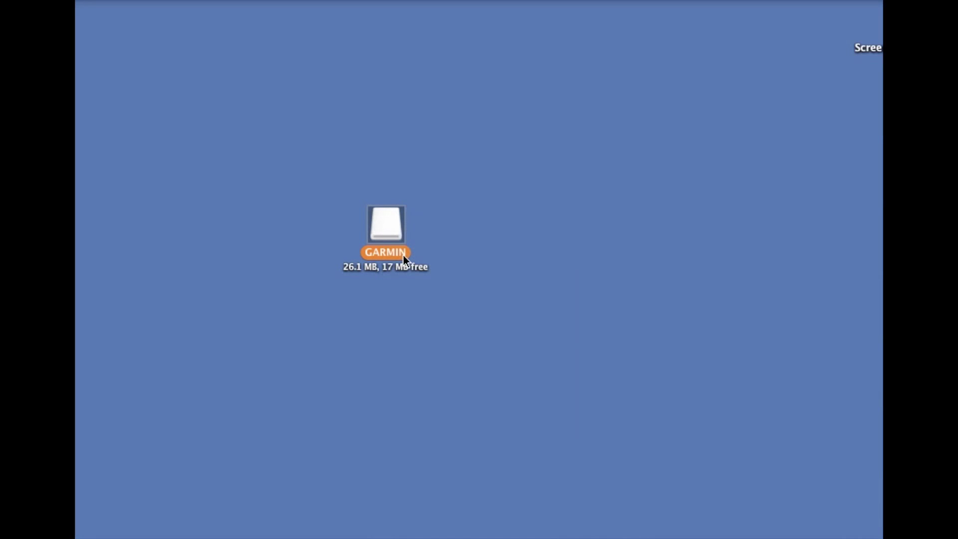